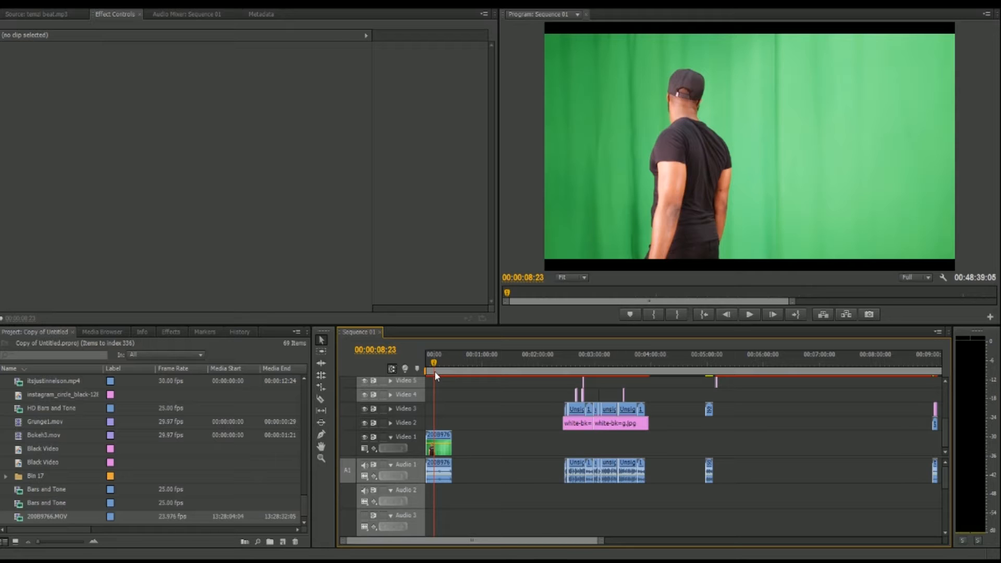
# Import the 200B9818 video into the project and place it on Video 1 after the existing green-screen clip.
pyautogui.rightClick(4, 516)
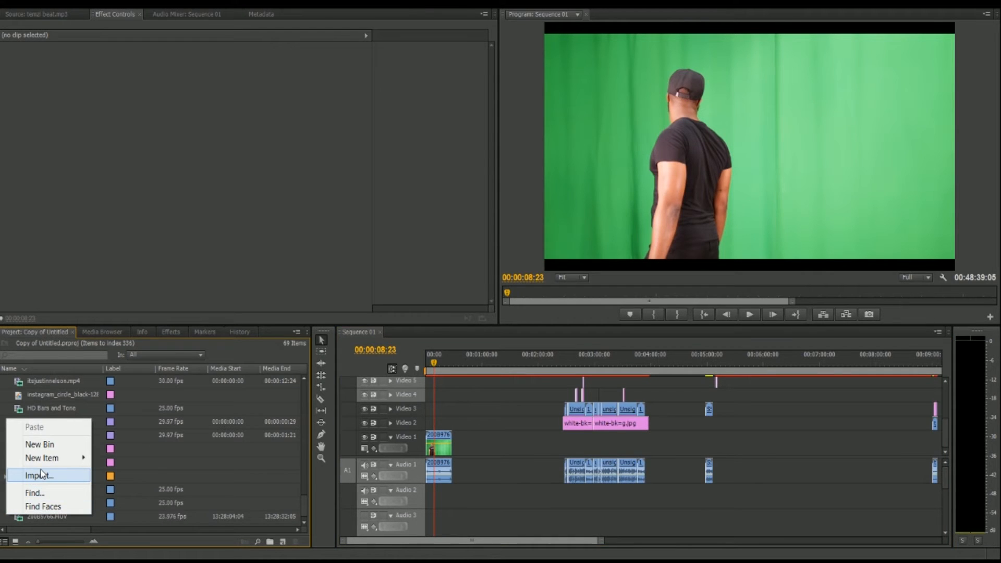
pyautogui.click(42, 474)
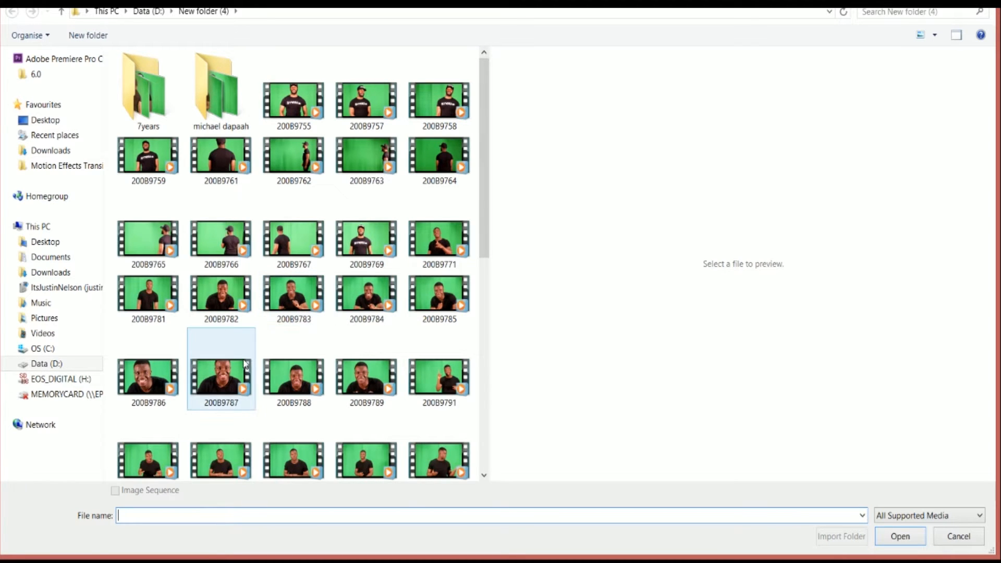
pyautogui.moveTo(487, 179); pyautogui.dragTo(499, 356)
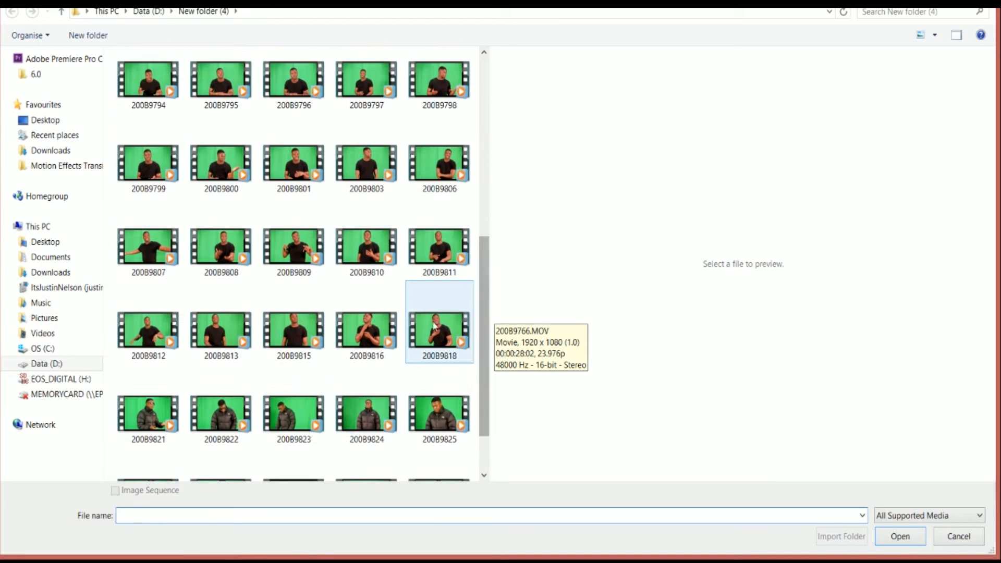
pyautogui.click(437, 326)
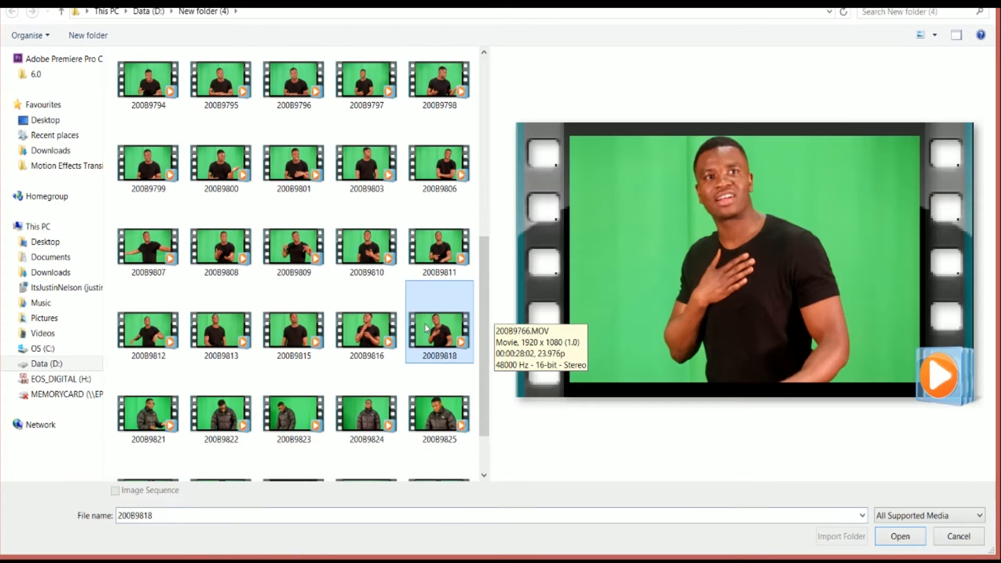
pyautogui.click(389, 321)
pyautogui.click(439, 328)
pyautogui.click(918, 537)
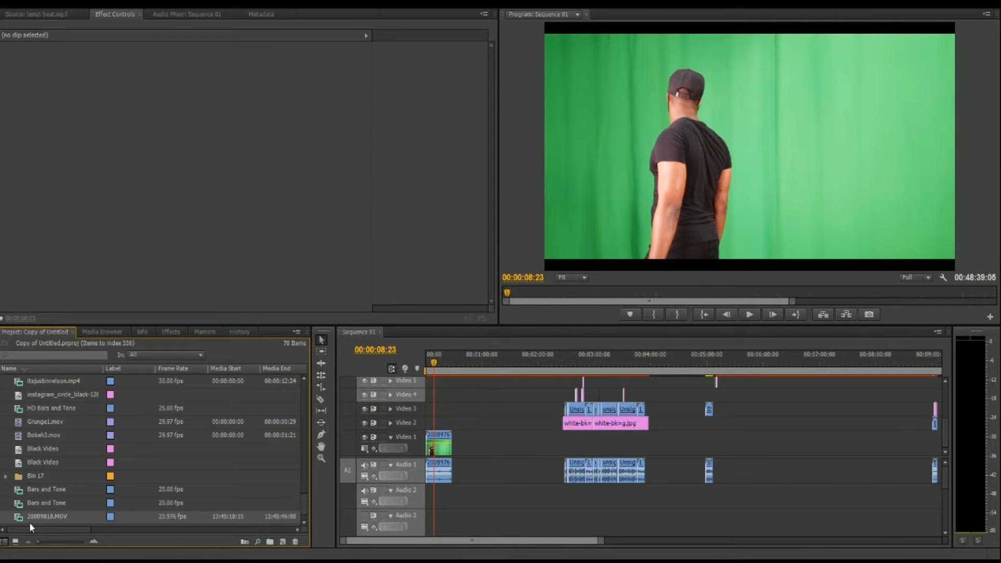
pyautogui.moveTo(32, 516); pyautogui.dragTo(465, 416)
pyautogui.click(475, 358)
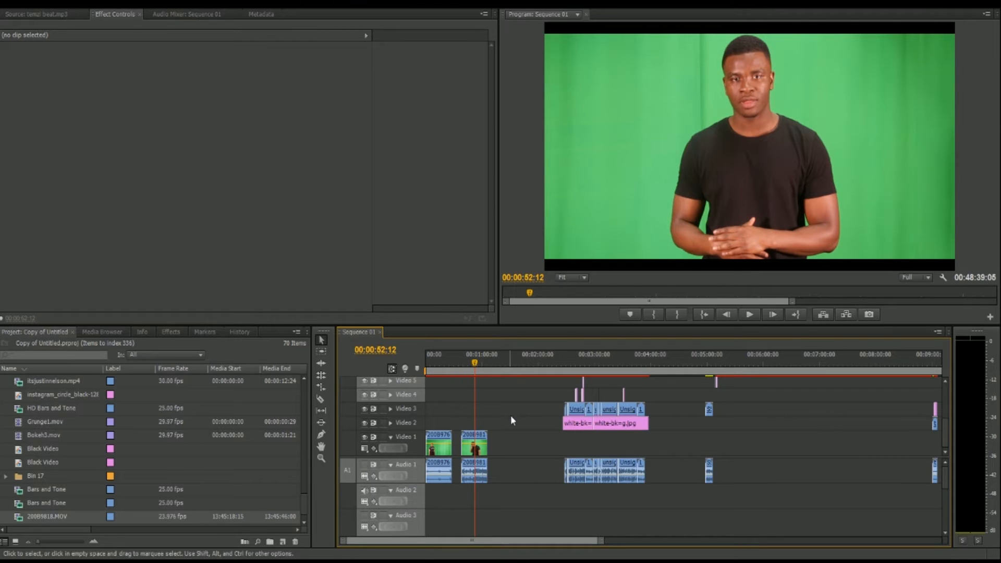
# Search the effects for "chroma" and apply Chroma Key to the 200B9818 clip.
pyautogui.click(43, 356)
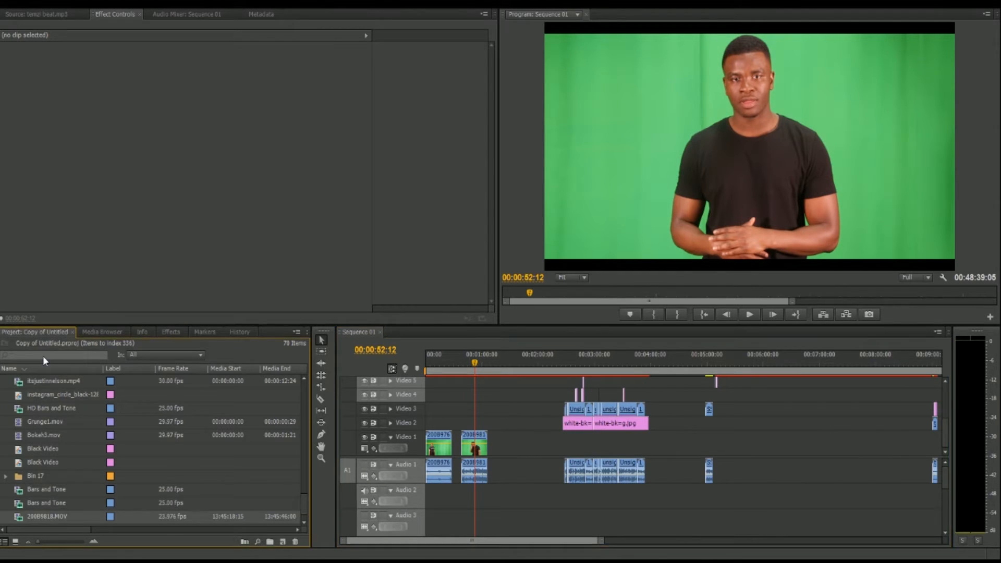
pyautogui.click(112, 332)
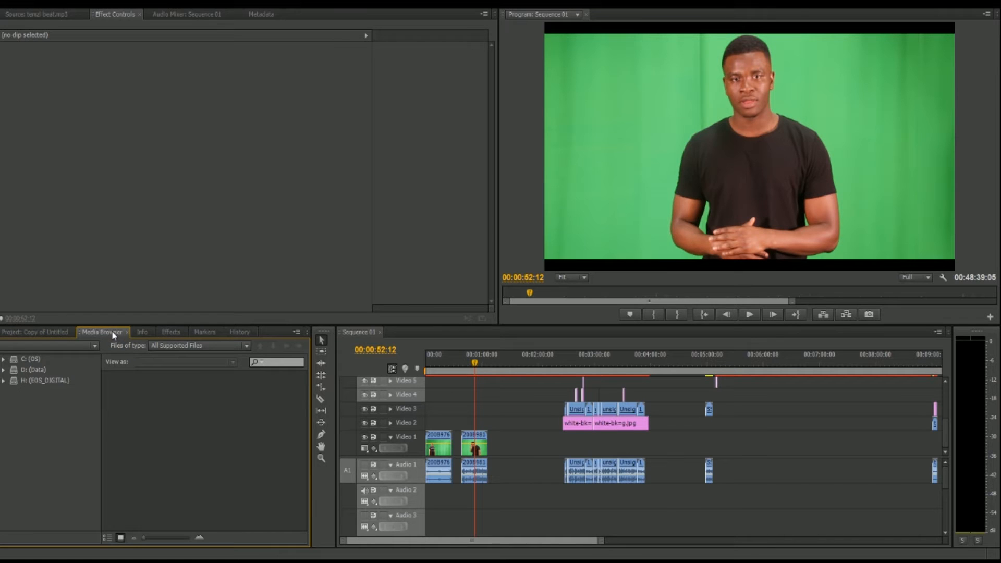
pyautogui.click(144, 333)
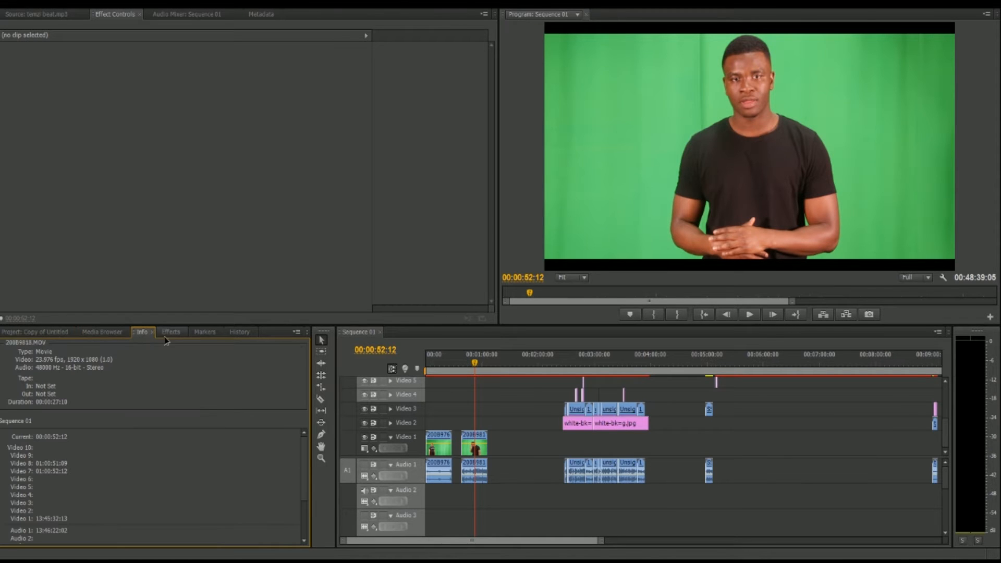
pyautogui.click(165, 334)
pyautogui.click(86, 346)
pyautogui.write('chroma')
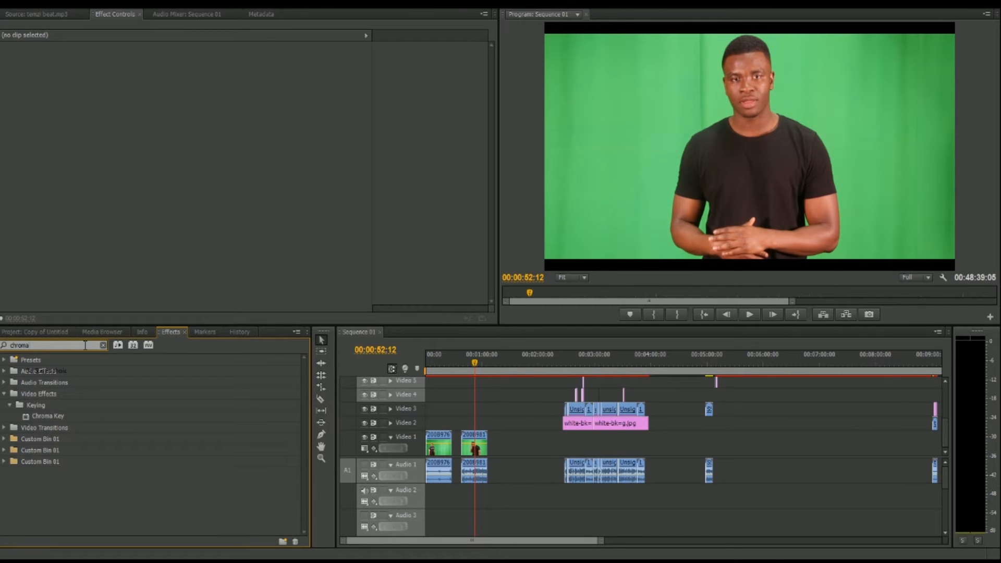
pyautogui.moveTo(48, 417); pyautogui.dragTo(476, 444)
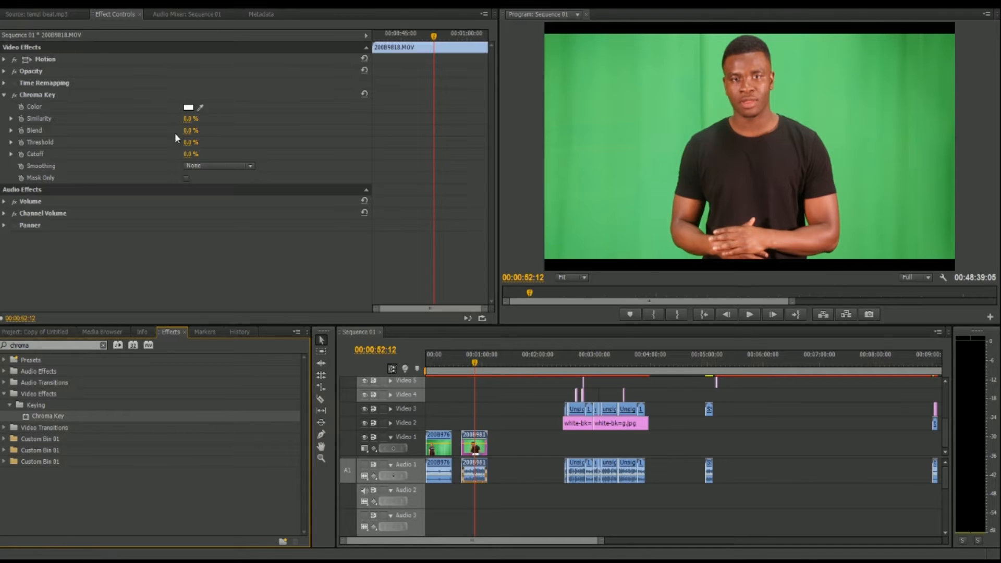
# Sample the green backdrop as the Chroma Key color and set its smoothing to High.
pyautogui.moveTo(200, 107); pyautogui.dragTo(702, 57)
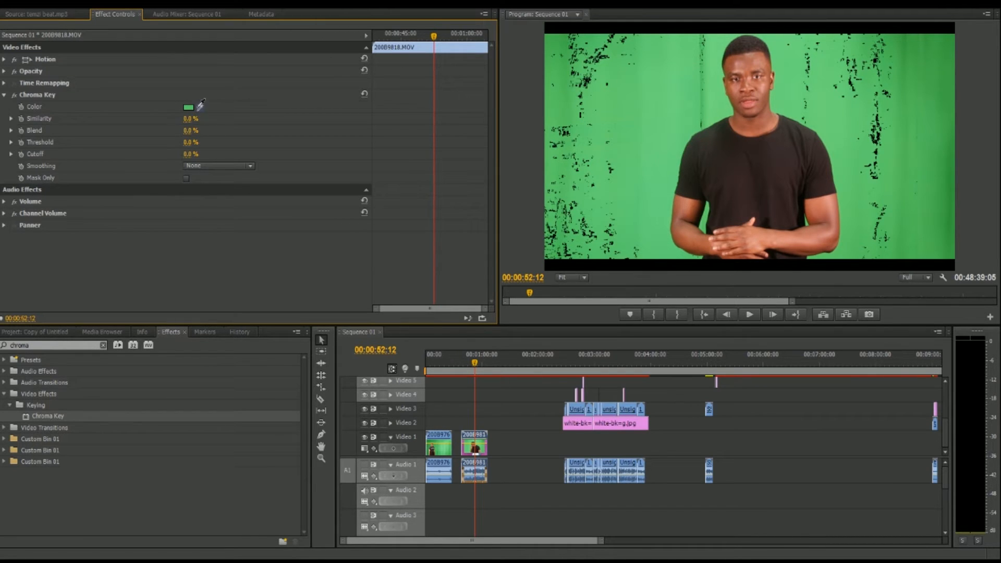
pyautogui.click(650, 96)
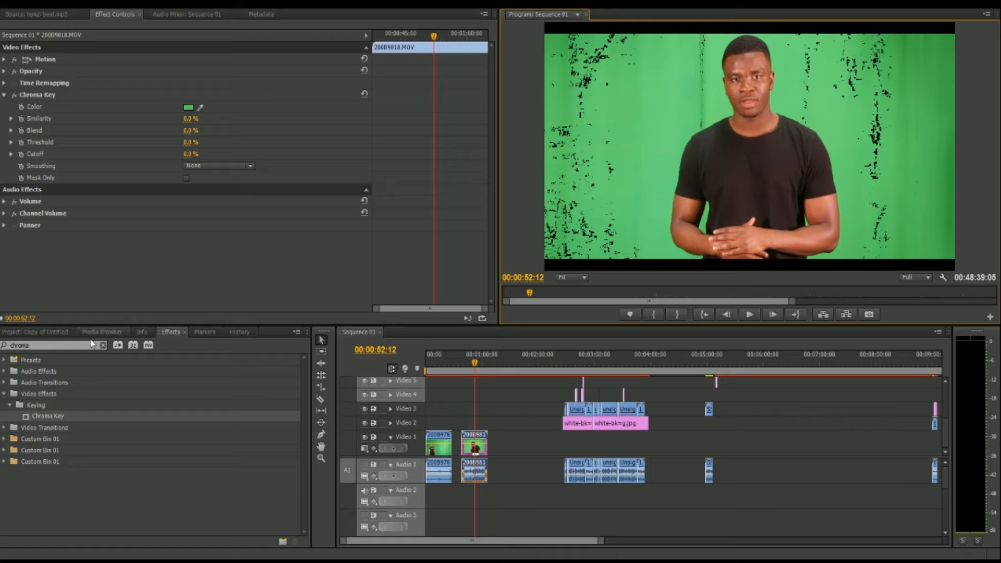
pyautogui.click(201, 166)
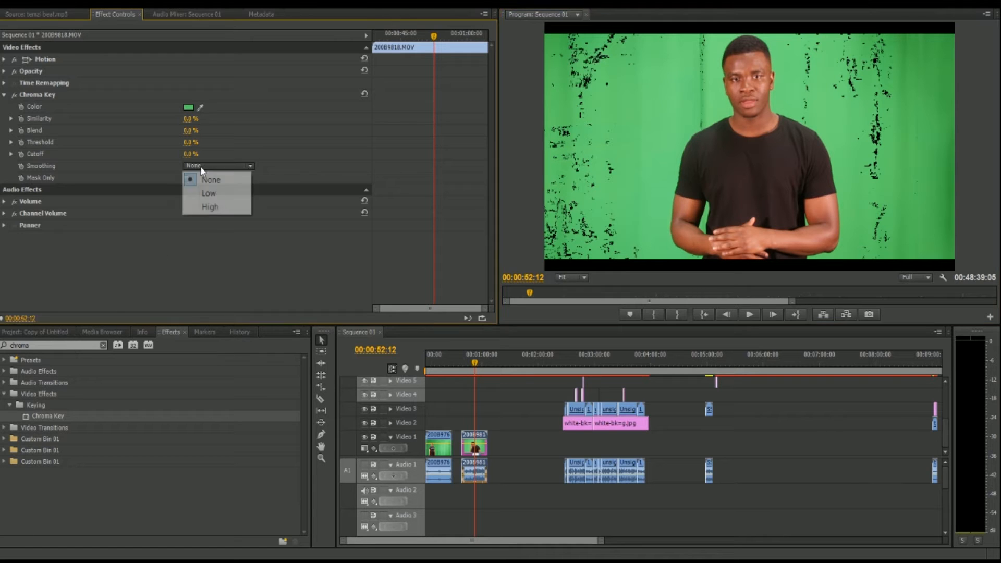
pyautogui.click(217, 207)
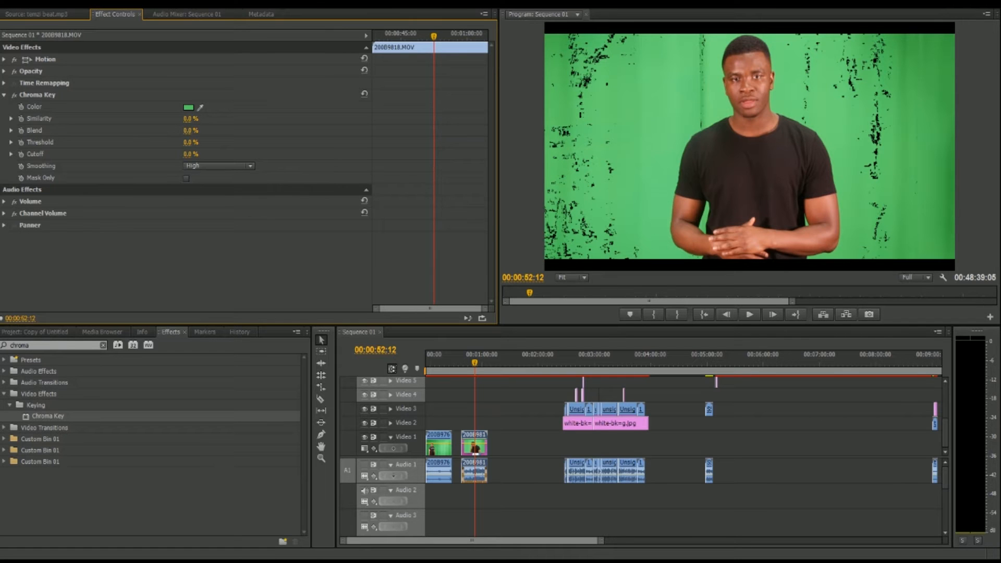
# Set the Chroma Key's similarity to 15%, blend and threshold to 100%, and cutoff to 31%, and preview the keyed clip.
pyautogui.moveTo(191, 131); pyautogui.dragTo(229, 131)
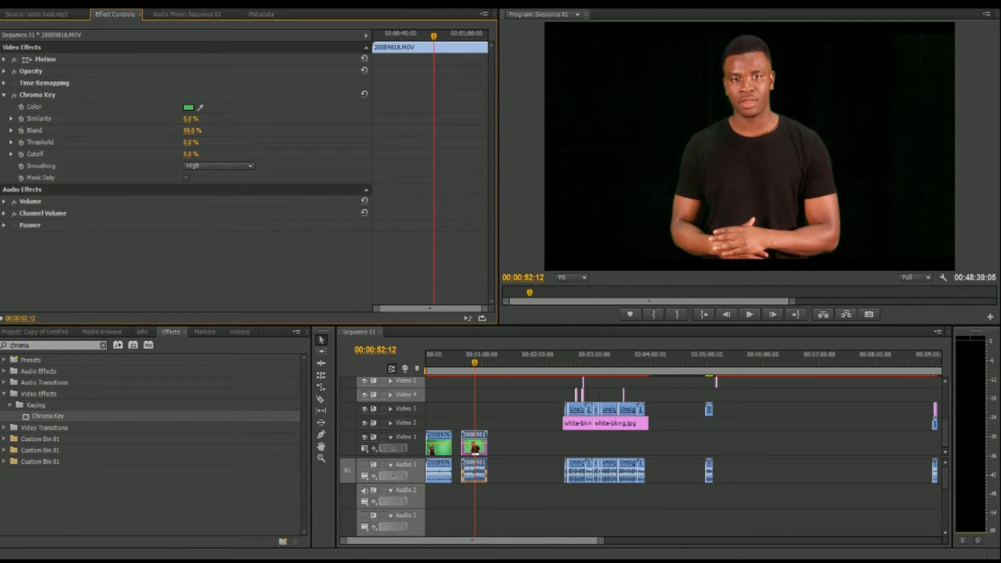
pyautogui.moveTo(242, 130); pyautogui.dragTo(243, 131)
pyautogui.moveTo(188, 142); pyautogui.dragTo(194, 142)
pyautogui.moveTo(194, 142); pyautogui.dragTo(200, 142)
pyautogui.moveTo(188, 153); pyautogui.dragTo(207, 154)
pyautogui.moveTo(188, 119)
pyautogui.mouseDown()
pyautogui.moveTo(223, 119)
pyautogui.moveTo(196, 119)
pyautogui.mouseUp()
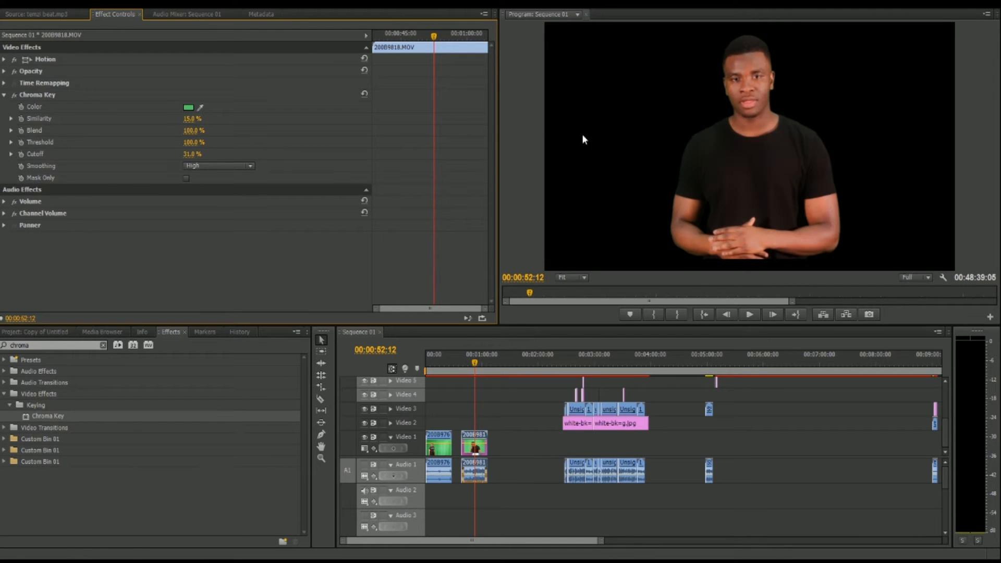
pyautogui.click(756, 314)
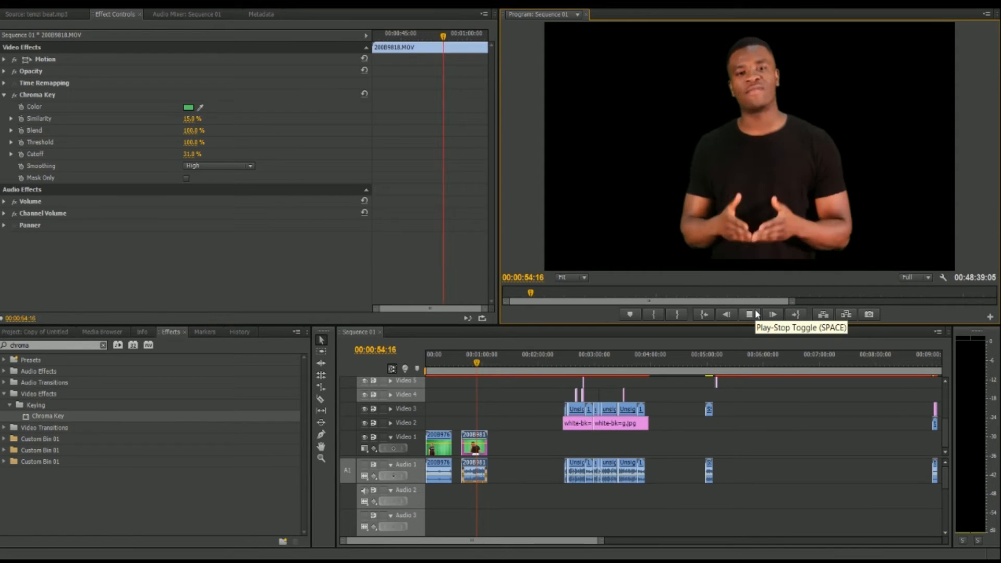
pyautogui.click(757, 314)
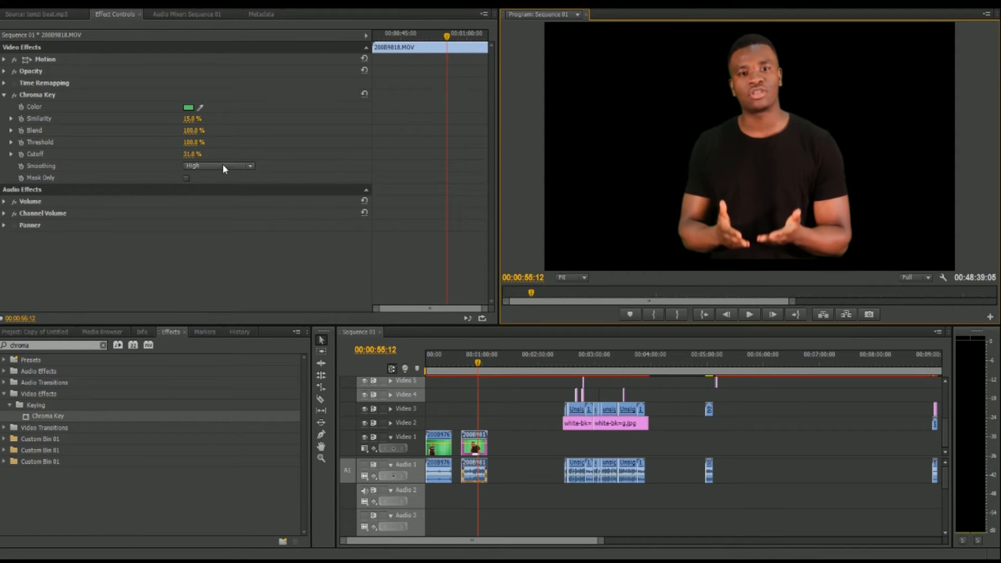
# Apply the Ultra Key effect to the 200B9818 clip in place of Chroma Key, removing the old effect.
pyautogui.click(30, 96)
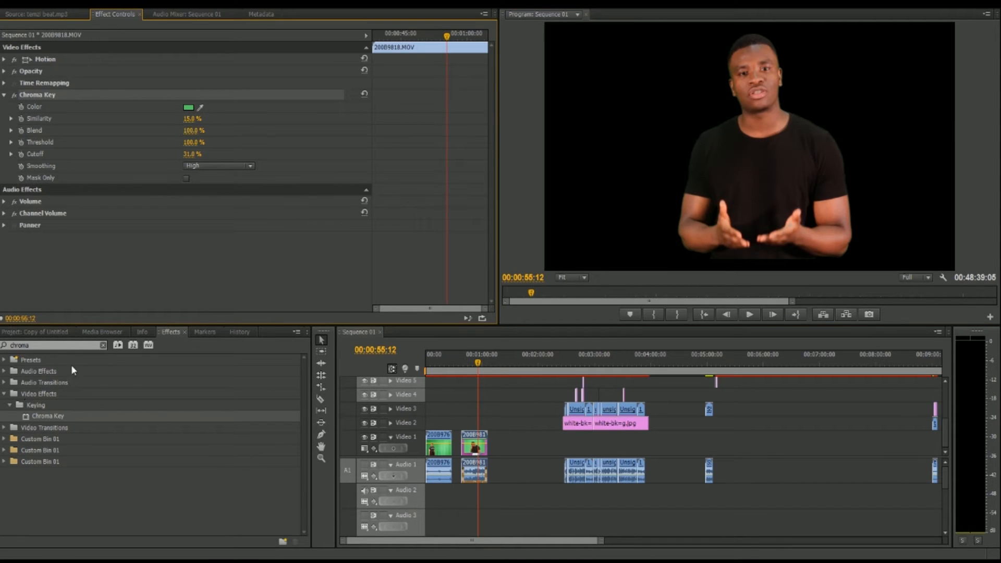
pyautogui.click(105, 346)
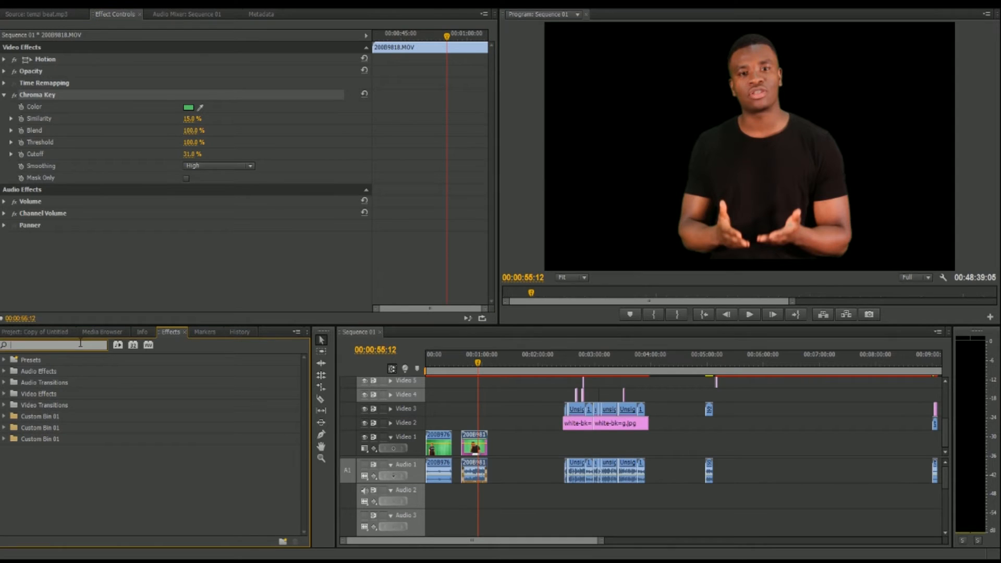
pyautogui.write('ultra')
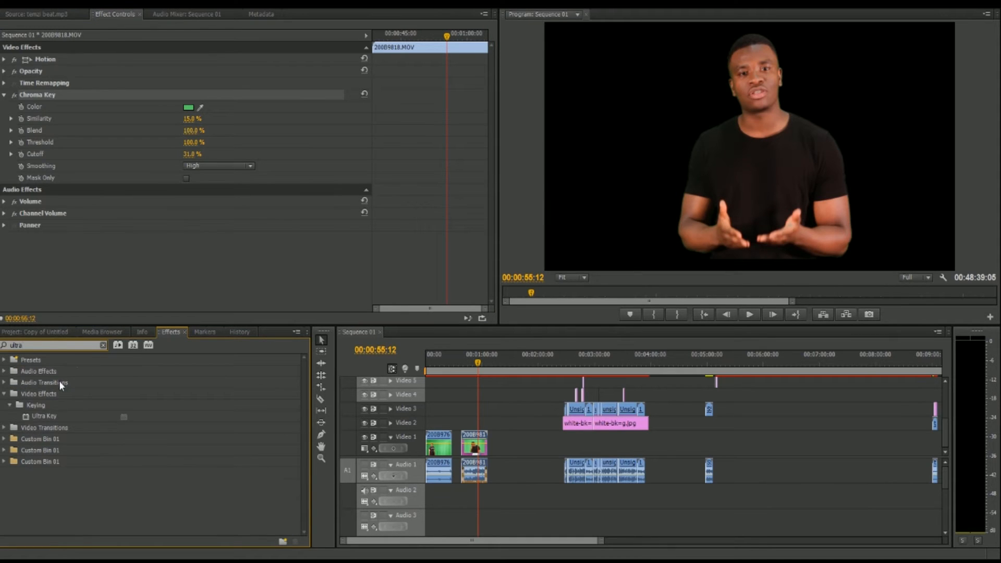
pyautogui.moveTo(42, 417); pyautogui.dragTo(471, 441)
pyautogui.click(39, 95)
pyautogui.press('Delete')
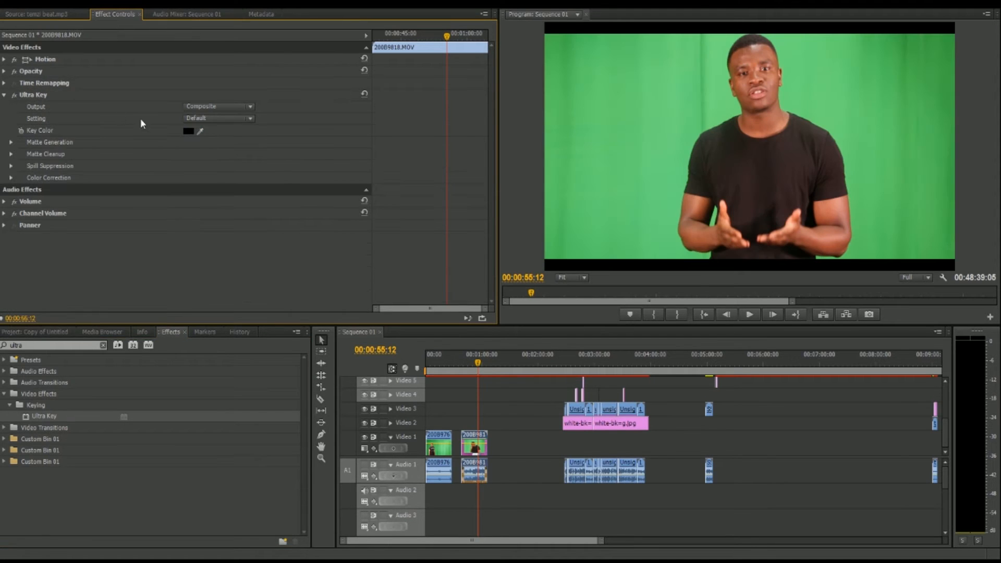
# Sample the green backdrop as the Ultra Key color and choose the Aggressive setting.
pyautogui.click(200, 131)
pyautogui.moveTo(201, 131); pyautogui.dragTo(637, 108)
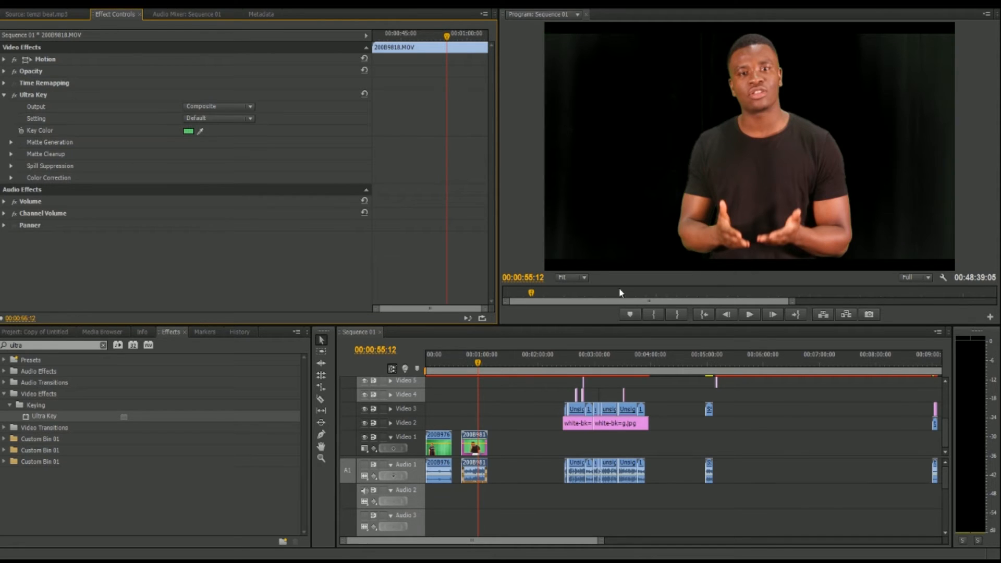
pyautogui.click(228, 107)
pyautogui.click(299, 110)
pyautogui.click(247, 120)
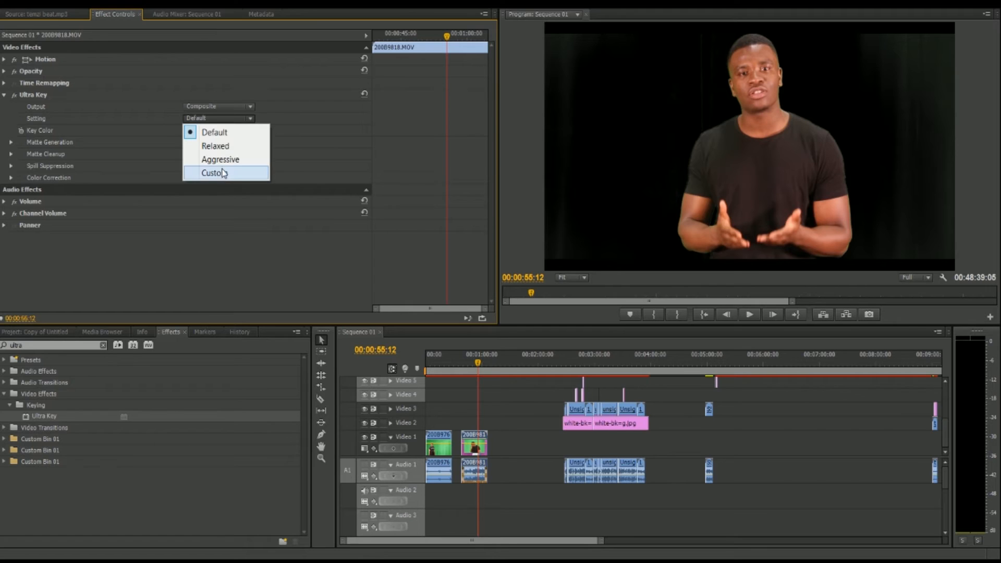
pyautogui.click(220, 160)
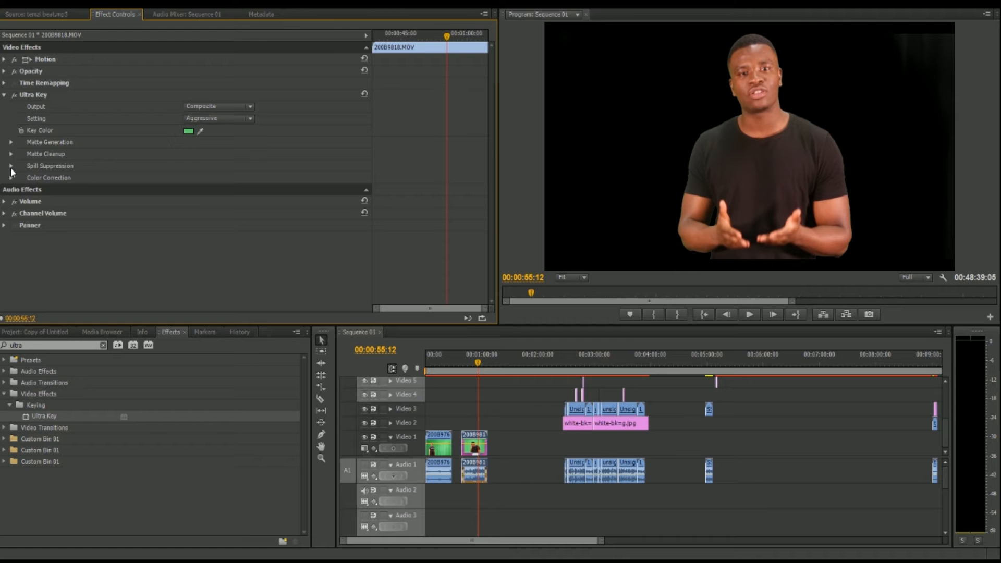
# Set the Ultra Key's matte cleanup choke to 61.6 and soften to 86.4, and preview the result.
pyautogui.click(10, 142)
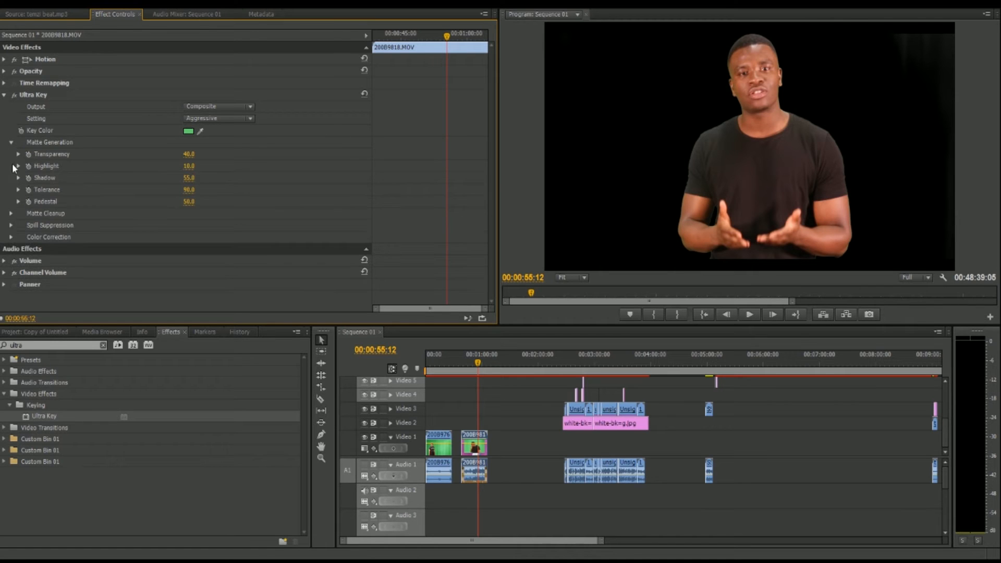
pyautogui.click(10, 214)
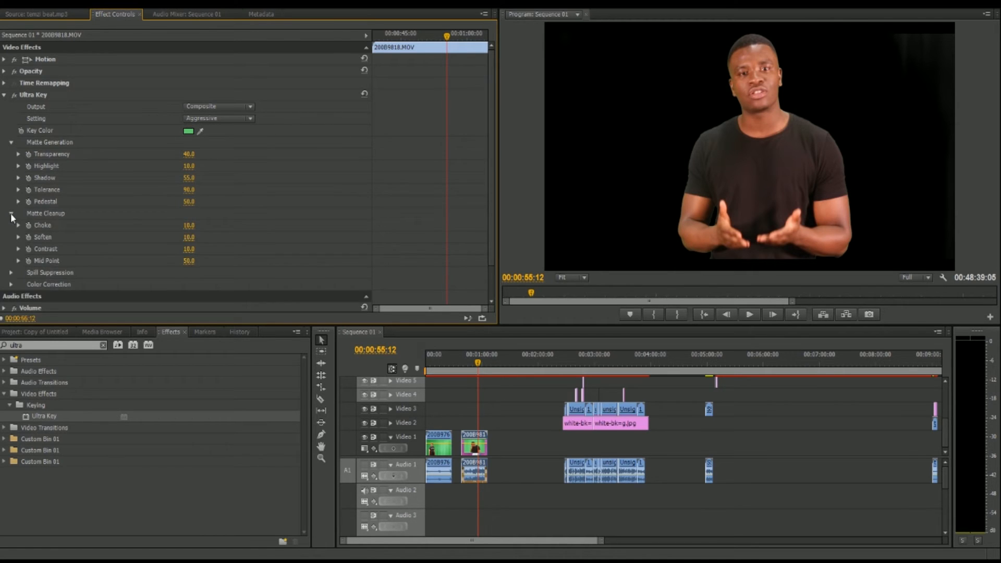
pyautogui.click(189, 225)
pyautogui.click(19, 226)
pyautogui.click(18, 226)
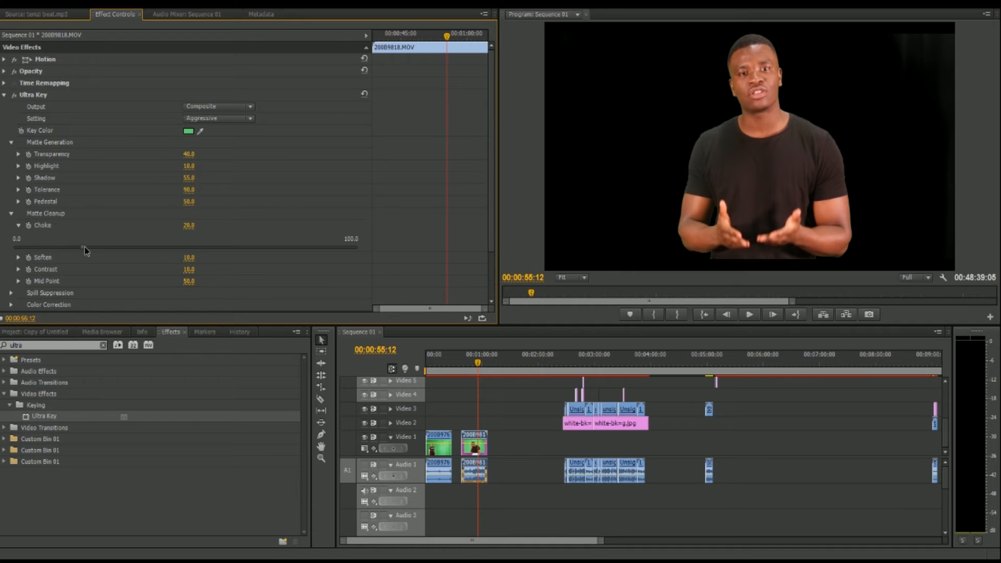
pyautogui.moveTo(94, 248); pyautogui.dragTo(280, 257)
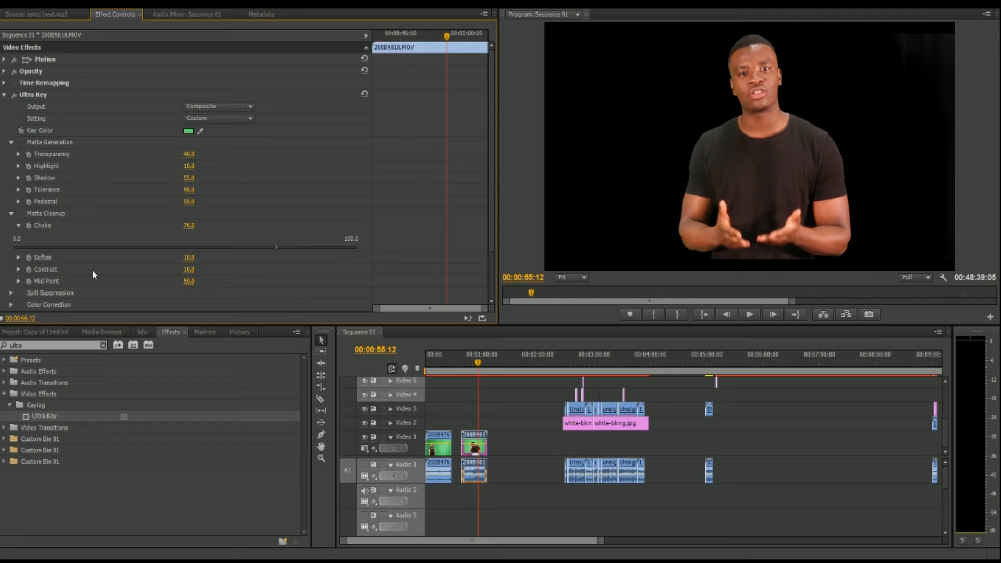
pyautogui.click(19, 257)
pyautogui.moveTo(102, 282); pyautogui.dragTo(227, 281)
pyautogui.moveTo(320, 303); pyautogui.dragTo(336, 309)
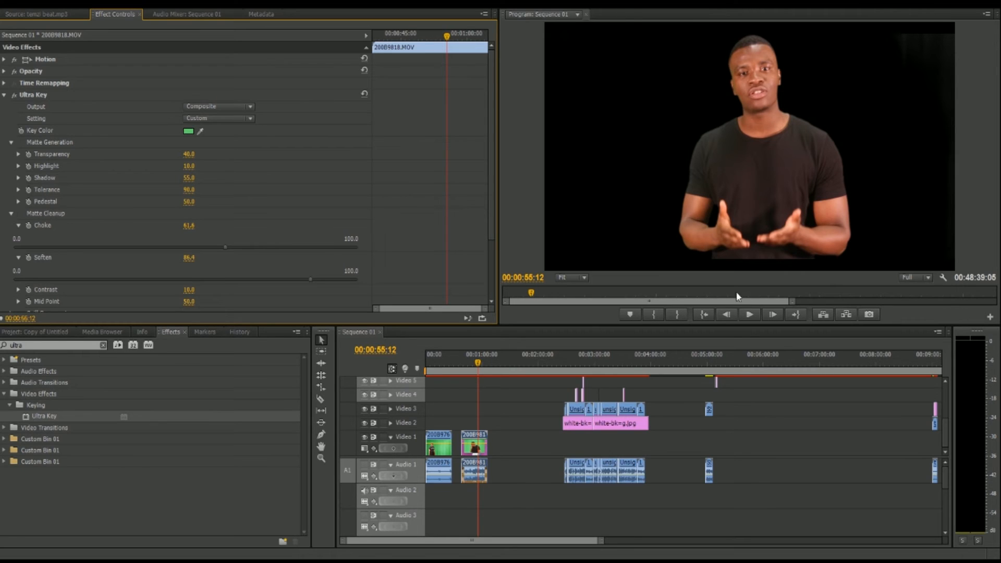
pyautogui.click(750, 315)
pyautogui.click(750, 314)
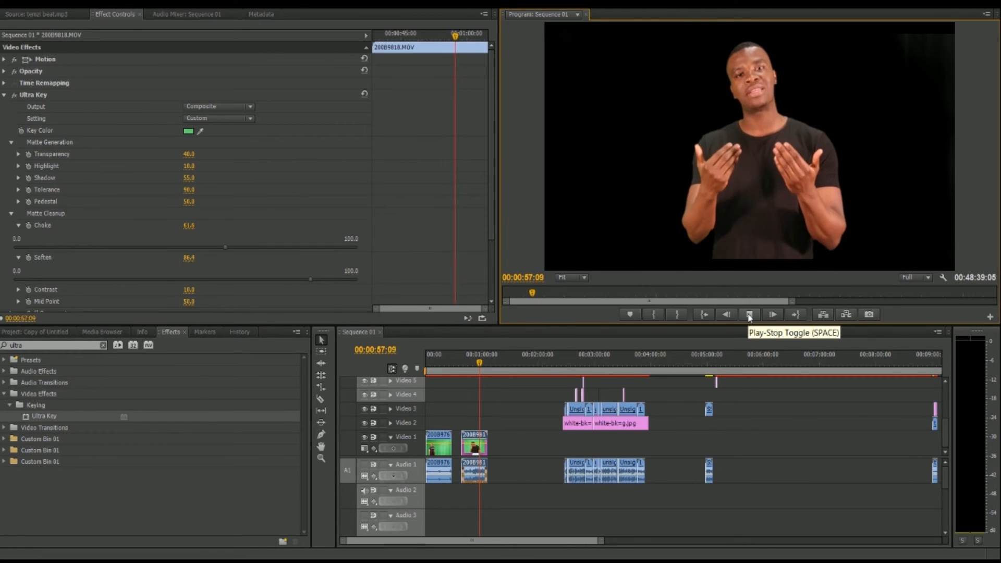
pyautogui.click(750, 314)
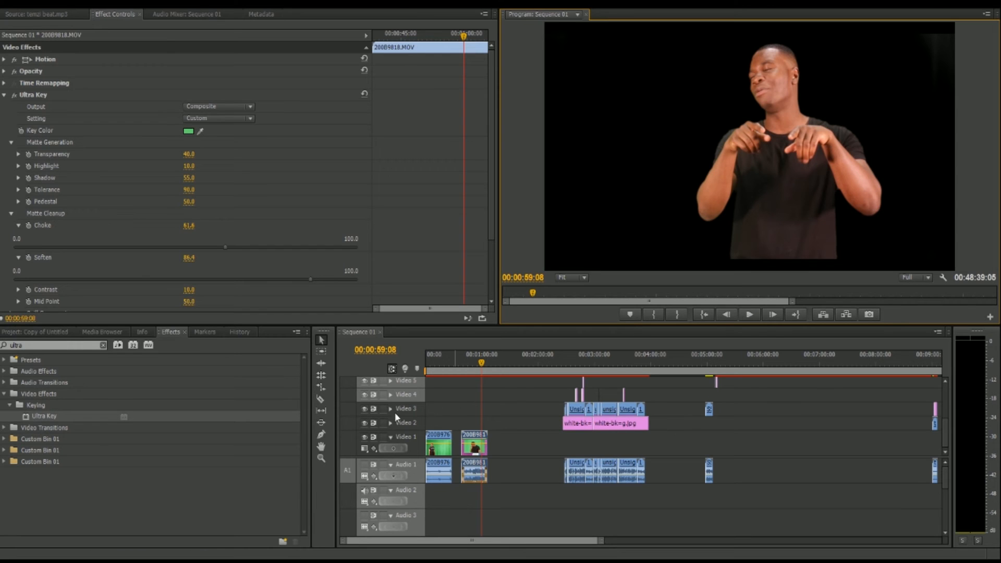
# Move the keyed clip up to Video 2 and place the Street Starz GT V.2.0 Intro beneath it on Video 1, previewing the composite.
pyautogui.moveTo(470, 437); pyautogui.dragTo(472, 424)
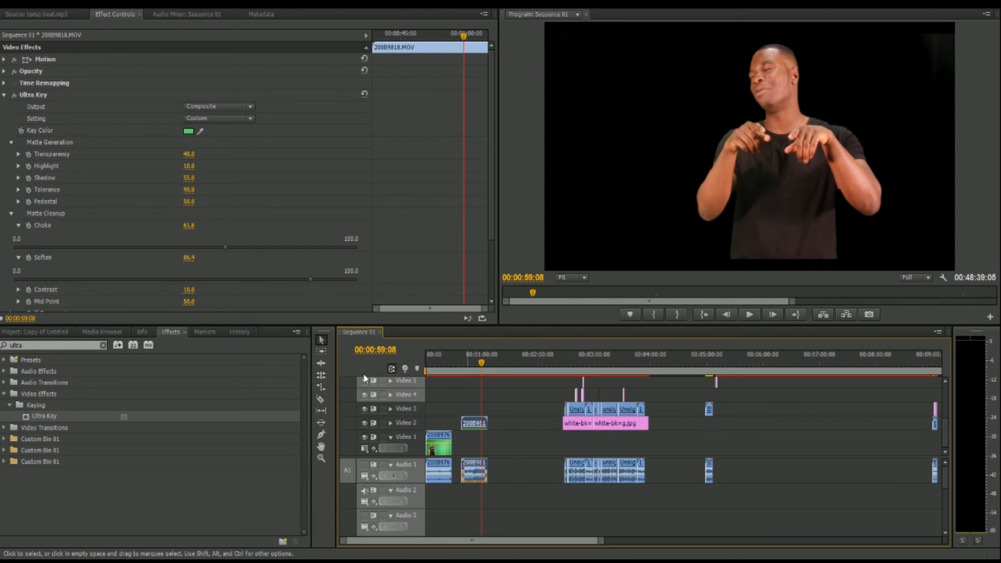
pyautogui.click(49, 331)
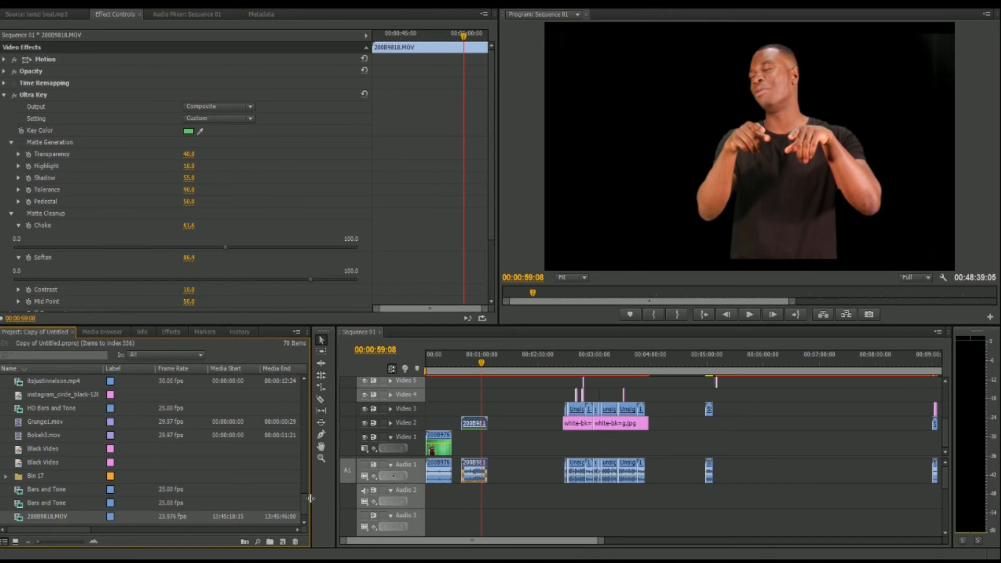
pyautogui.scroll(5, 301, 475)
pyautogui.scroll(10, 302, 476)
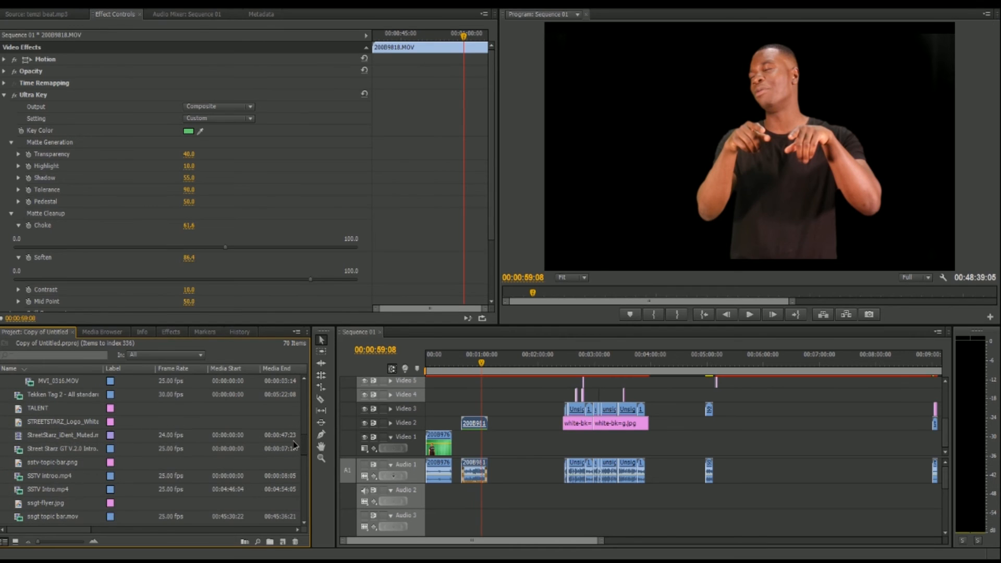
pyautogui.moveTo(49, 448); pyautogui.dragTo(472, 440)
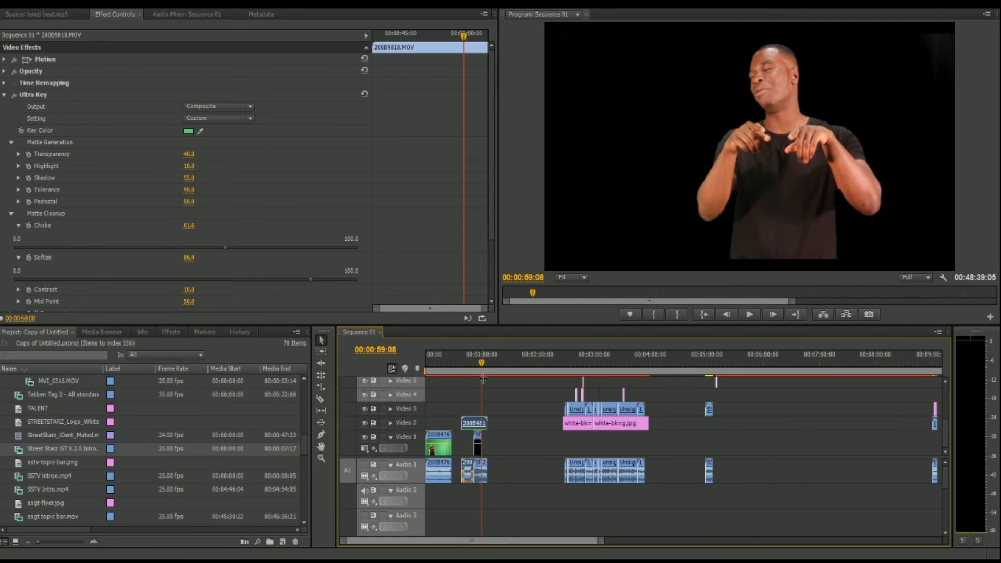
pyautogui.click(473, 357)
pyautogui.click(472, 357)
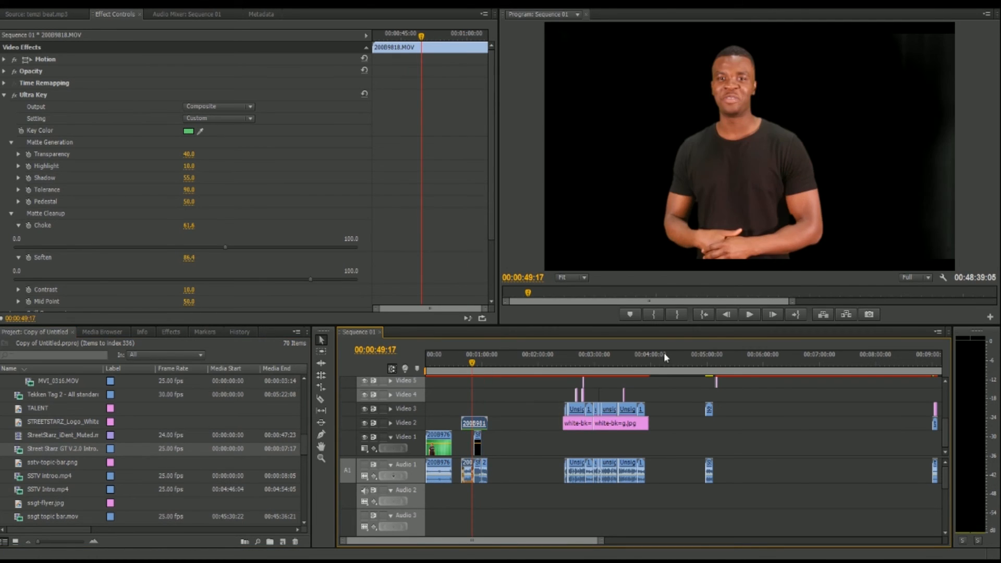
pyautogui.click(750, 314)
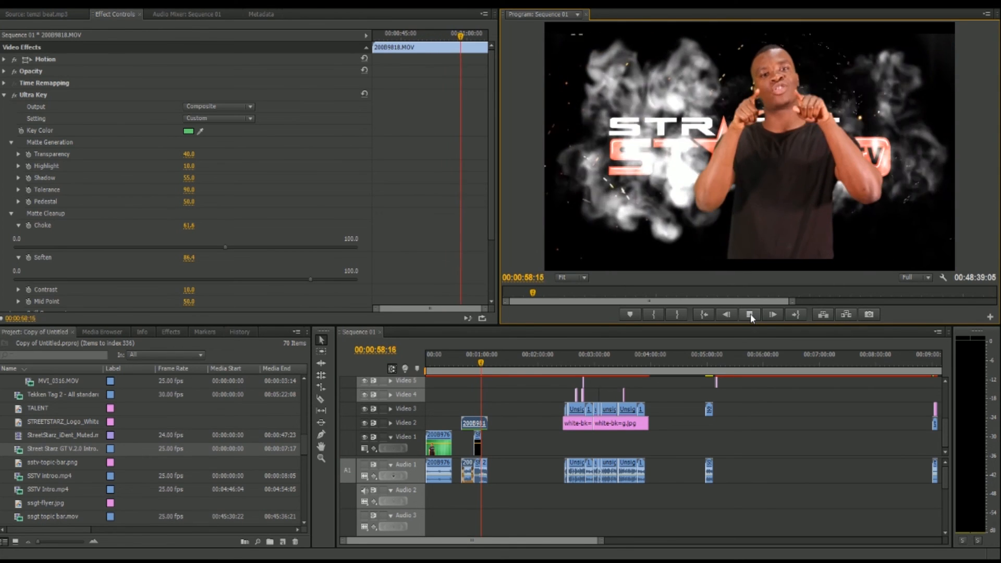
pyautogui.click(750, 314)
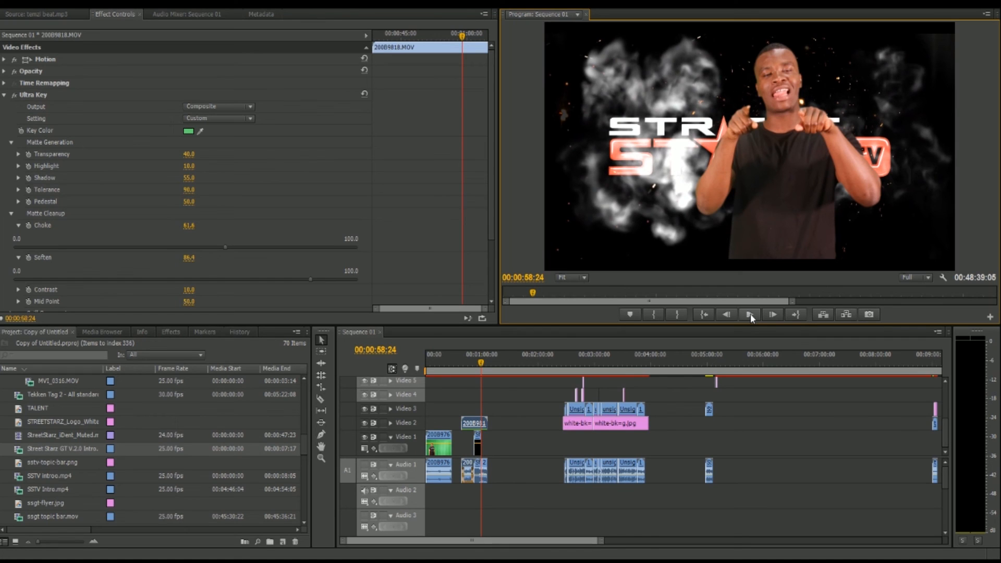